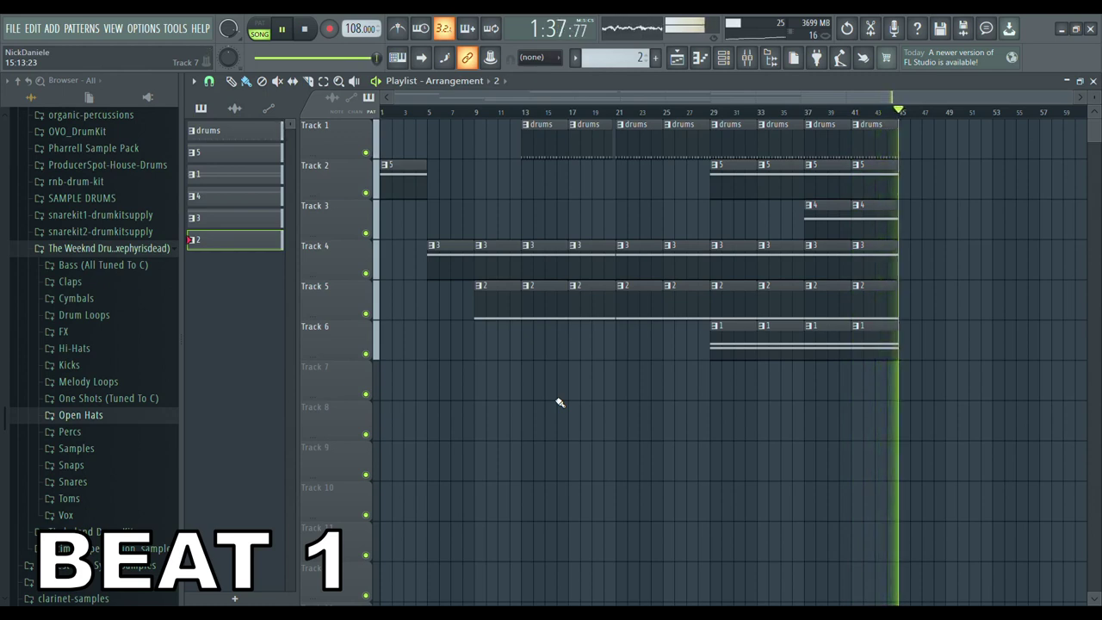
Audition the drums and drums #2 patterns and examine their step sequences in the channel rack.
{"action": "key", "text": "space"}
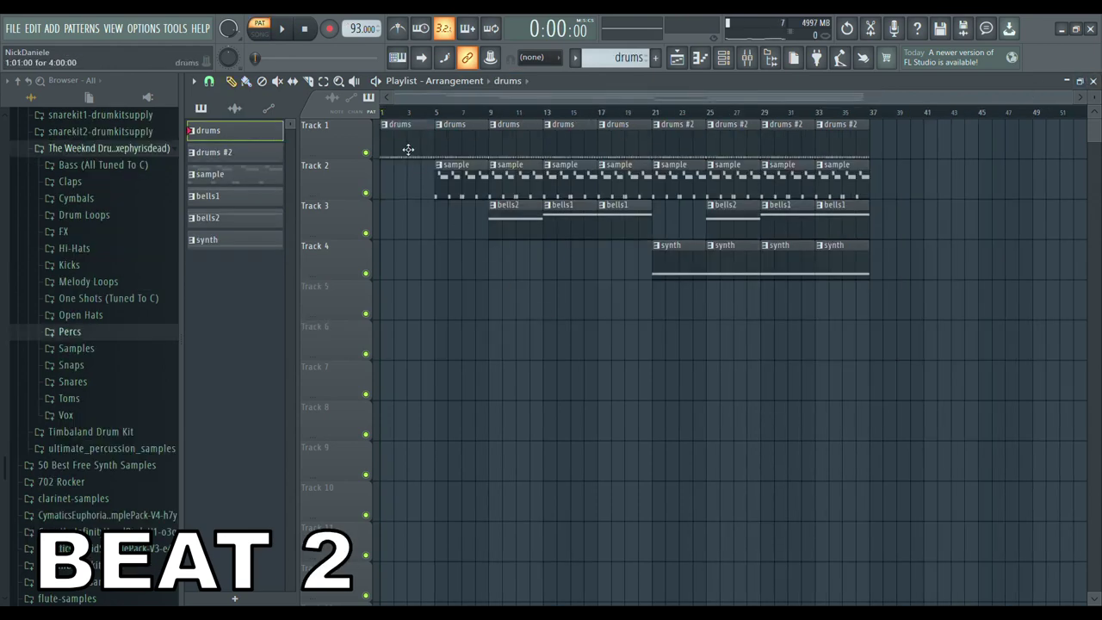
{"action": "left_click", "coordinate": [725, 67]}
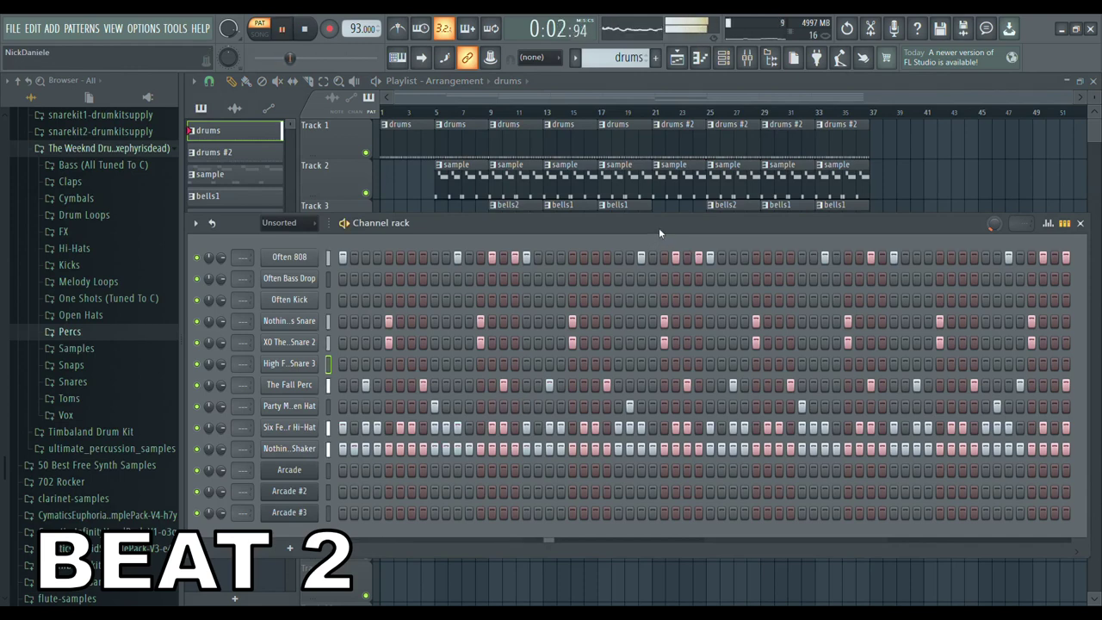
{"action": "left_click", "coordinate": [1081, 224]}
{"action": "key", "text": "space"}
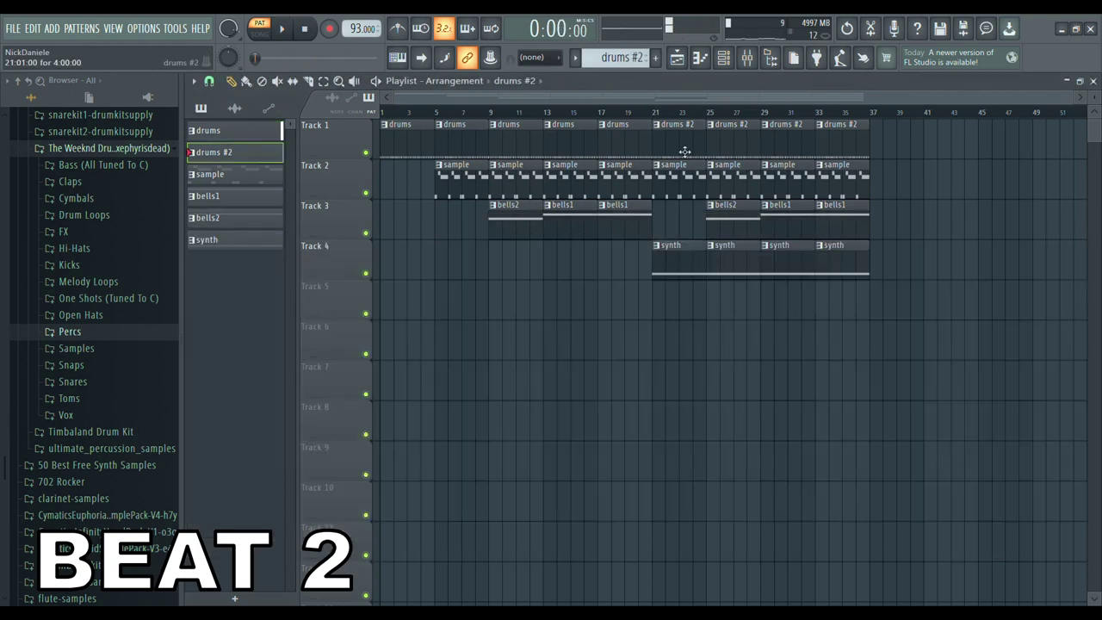
{"action": "left_click", "coordinate": [723, 58]}
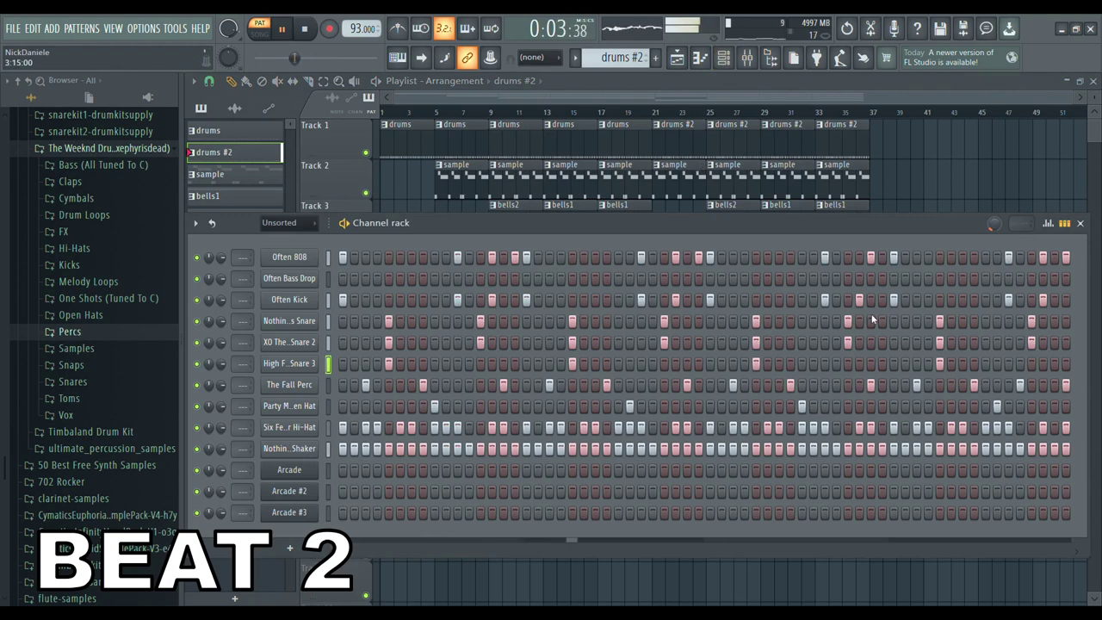
{"action": "left_click", "coordinate": [1080, 224]}
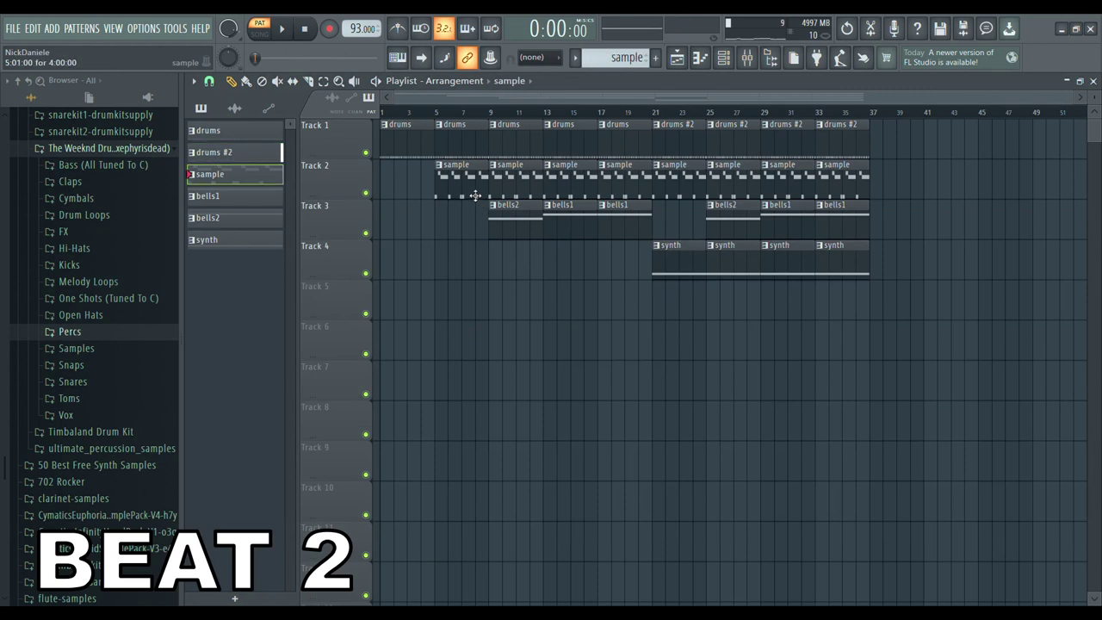
Examine the sample pattern's Arcade notes in the piano roll, play them back, and return to the playlist.
{"action": "left_click", "coordinate": [700, 57]}
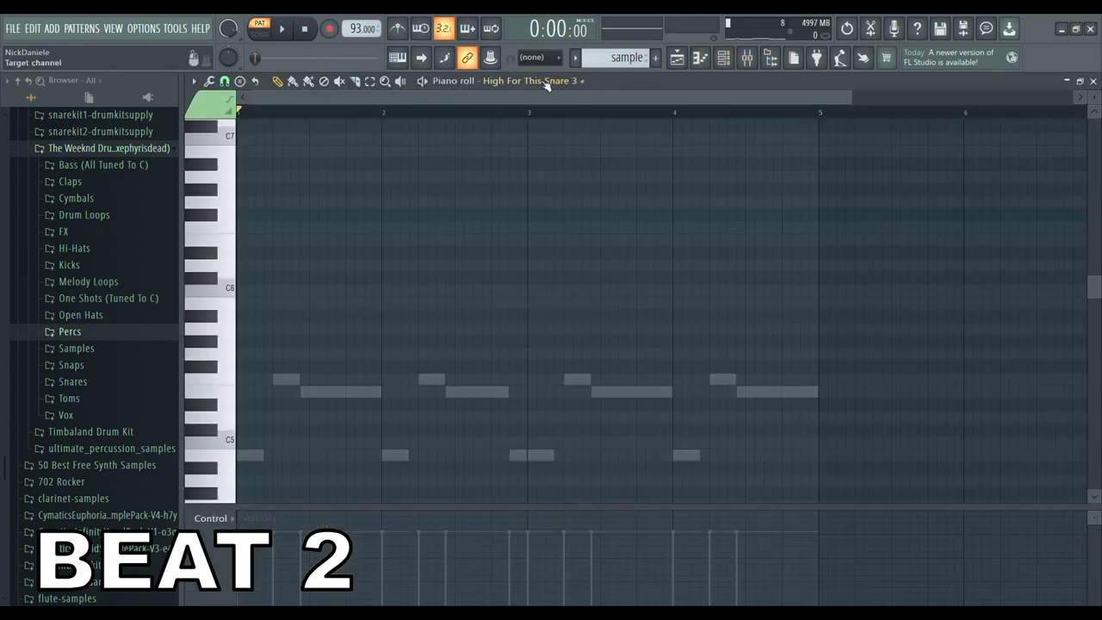
{"action": "left_click", "coordinate": [532, 245]}
{"action": "scroll", "coordinate": [315, 270], "scroll_direction": "down", "scroll_amount": 2}
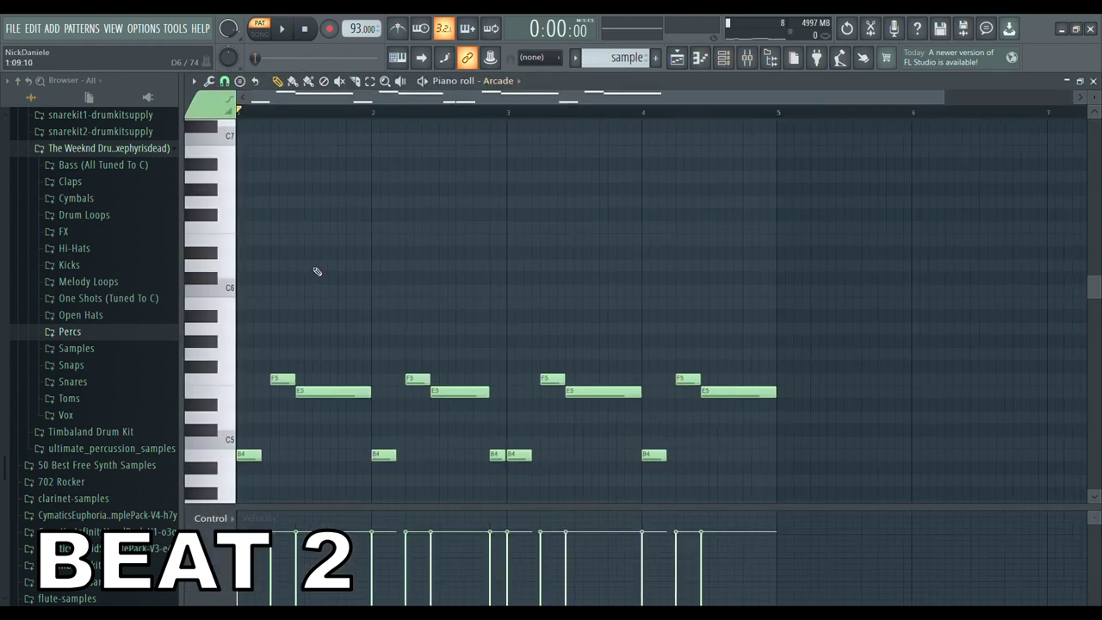
{"action": "scroll", "coordinate": [267, 418], "scroll_direction": "up", "scroll_amount": 3}
{"action": "scroll", "coordinate": [266, 418], "scroll_direction": "up", "scroll_amount": 2}
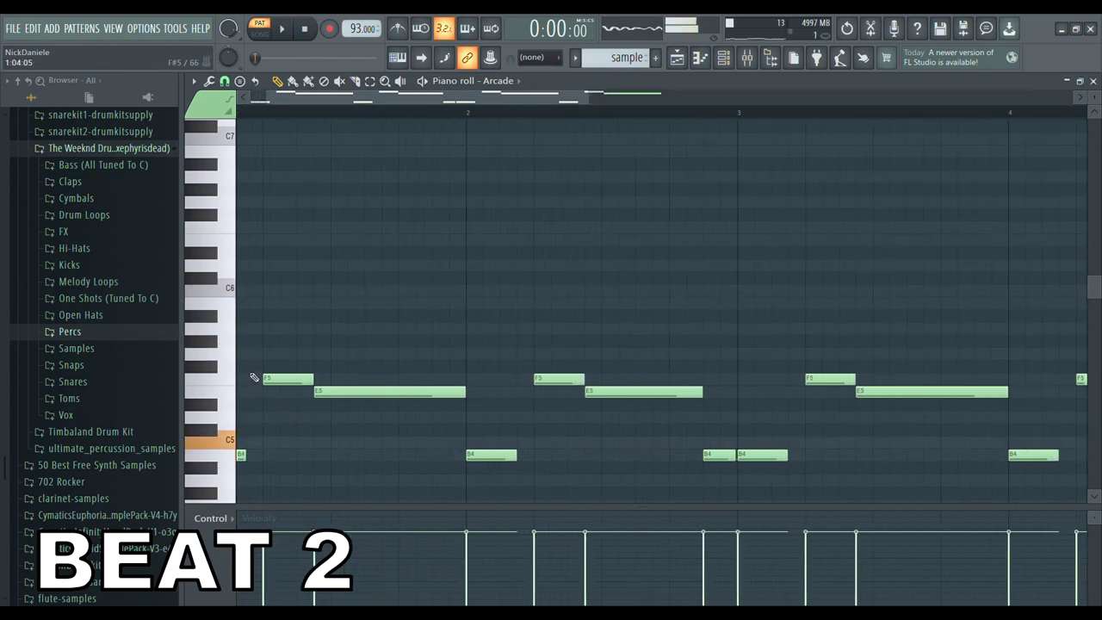
{"action": "key", "text": "space"}
{"action": "scroll", "coordinate": [320, 353], "scroll_direction": "down", "scroll_amount": 5}
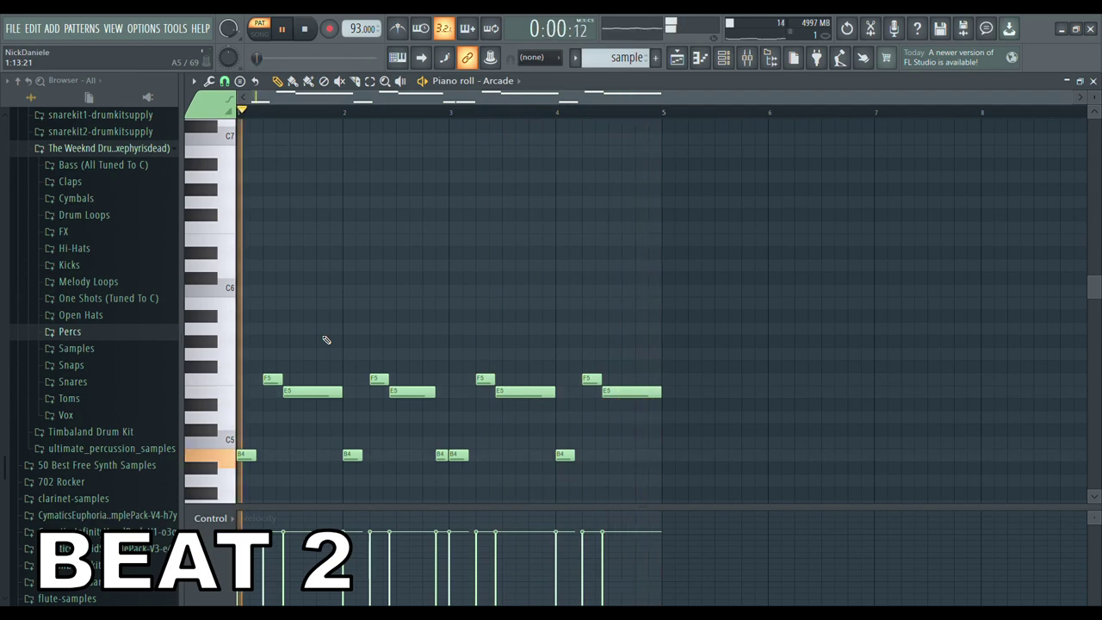
{"action": "key", "text": "space"}
{"action": "left_click", "coordinate": [698, 66]}
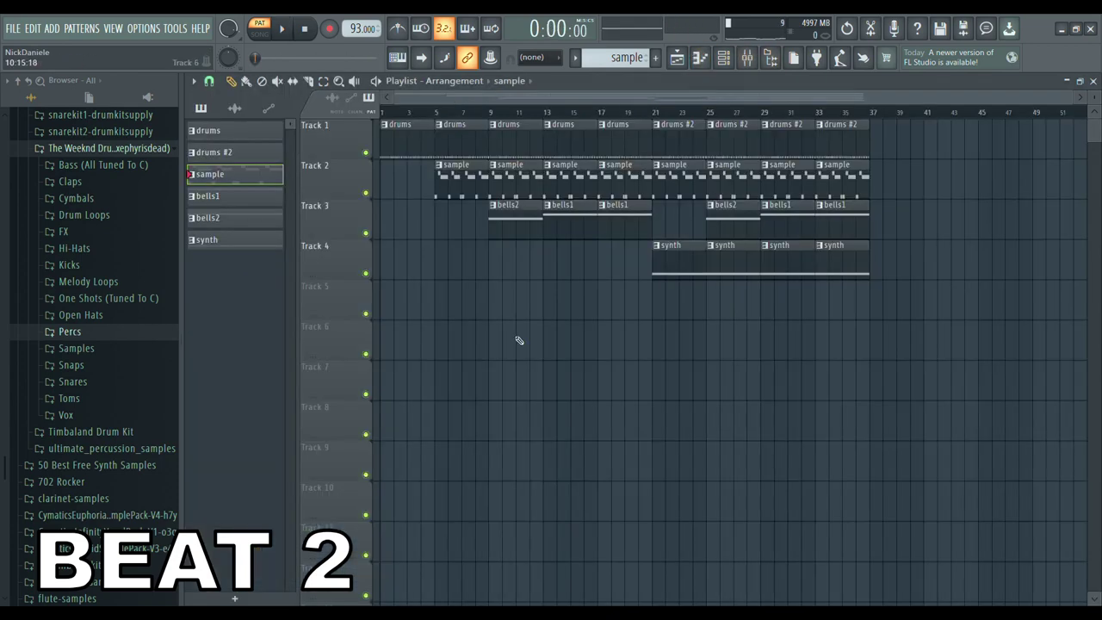
Play the bells2 pattern's Arcade #3 note in the piano roll and return to the playlist.
{"action": "left_click", "coordinate": [701, 62]}
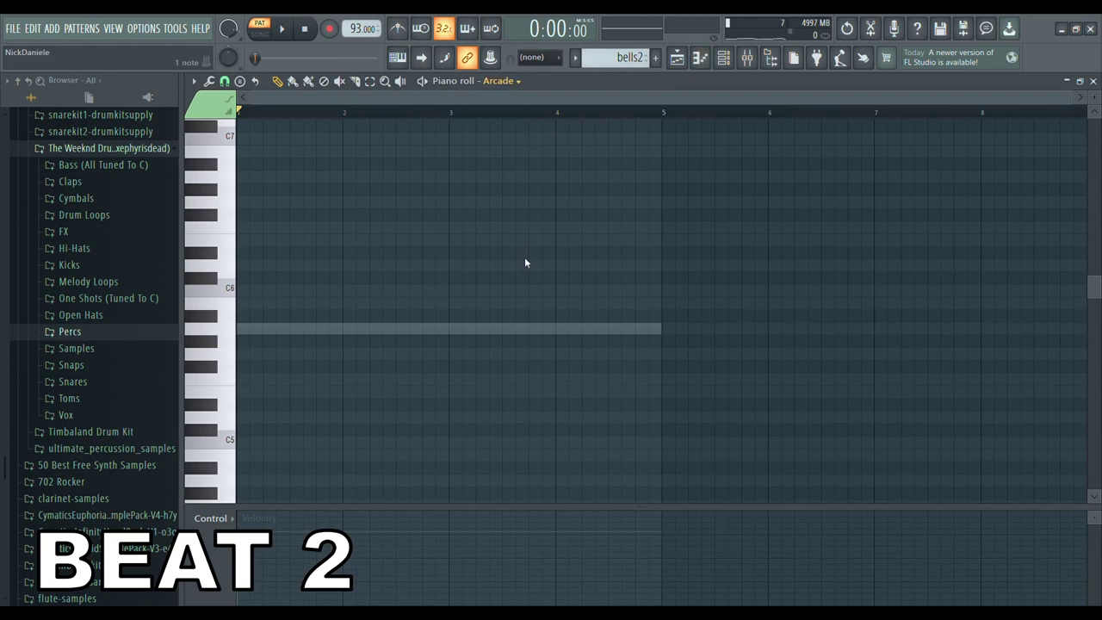
{"action": "key", "text": "space"}
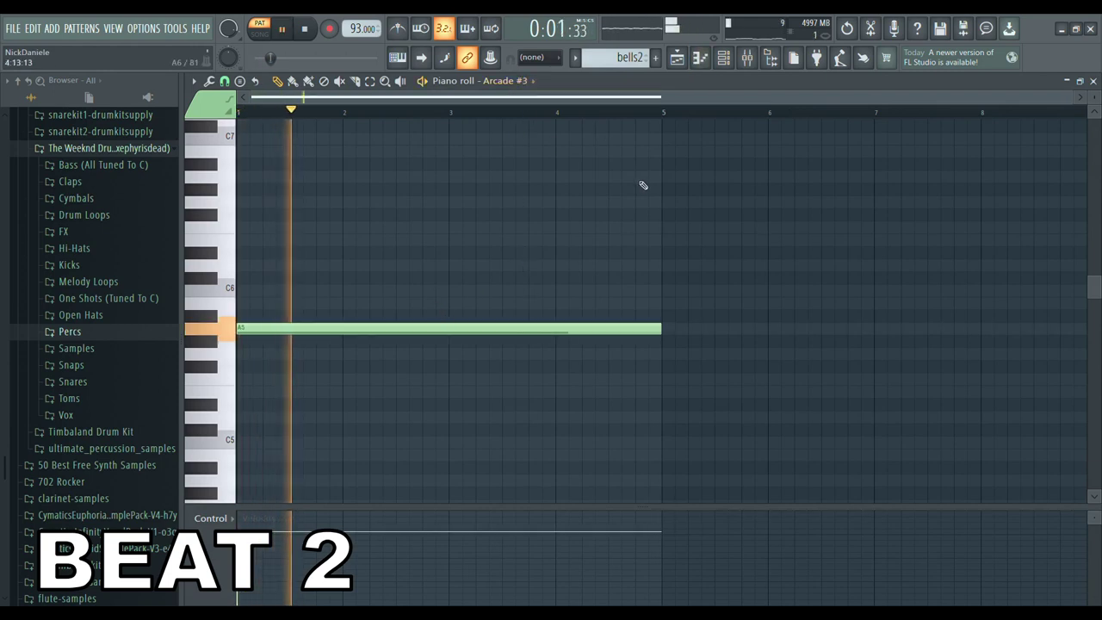
{"action": "left_click", "coordinate": [681, 60]}
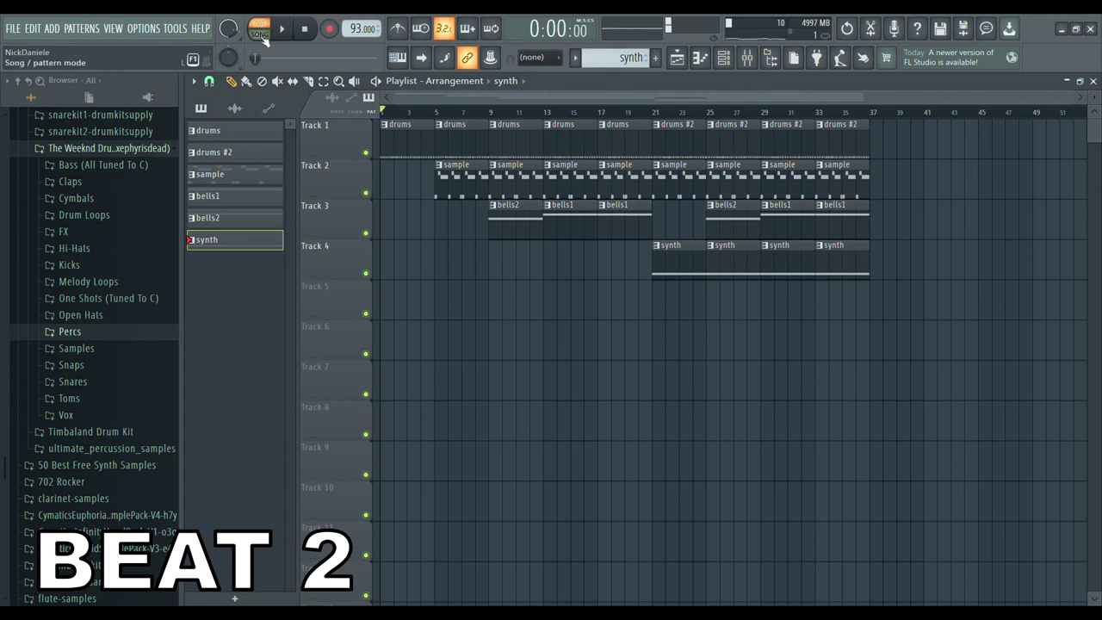
Play the arrangement of drums, sample, bells and synth patterns in song mode, and stop playback near its end.
{"action": "key", "text": "space"}
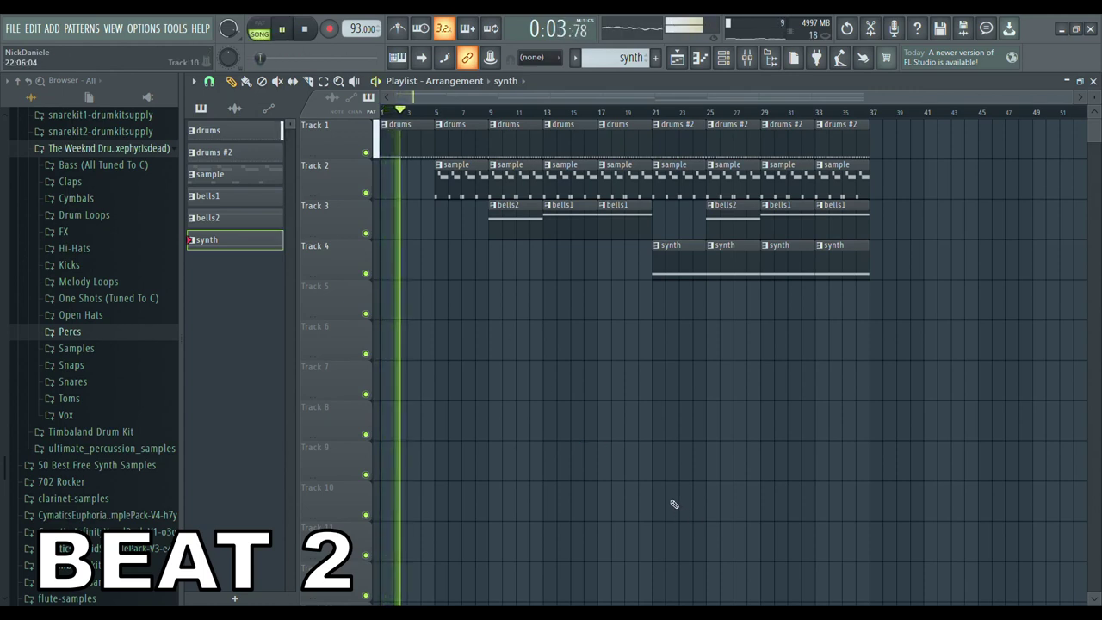
{"action": "scroll", "coordinate": [675, 504], "scroll_direction": "down", "scroll_amount": 1}
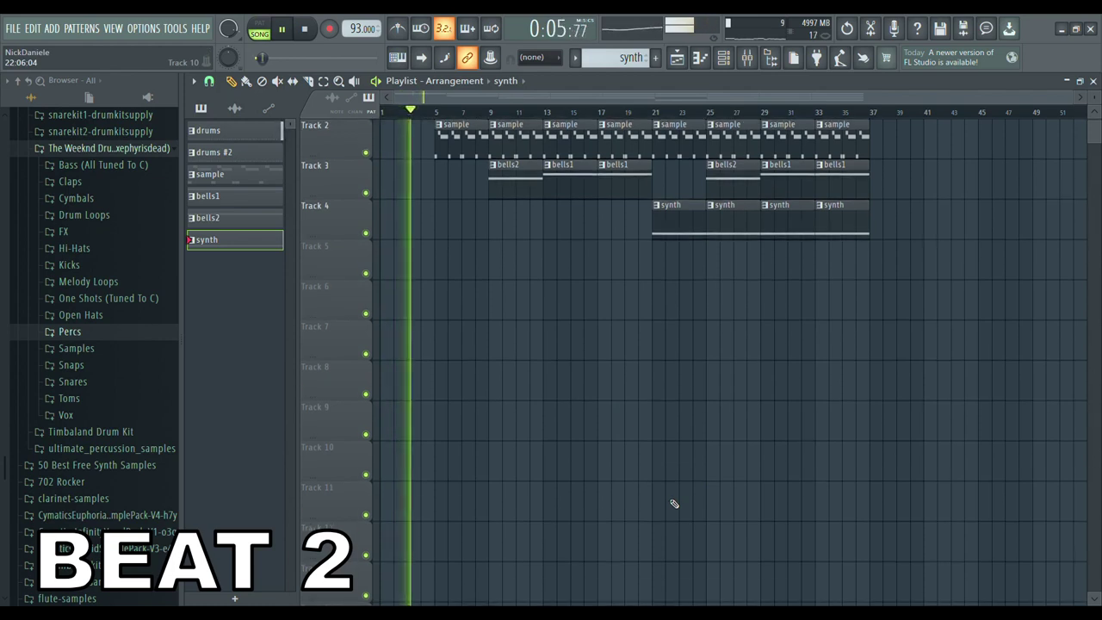
{"action": "scroll", "coordinate": [674, 504], "scroll_direction": "up", "scroll_amount": 1}
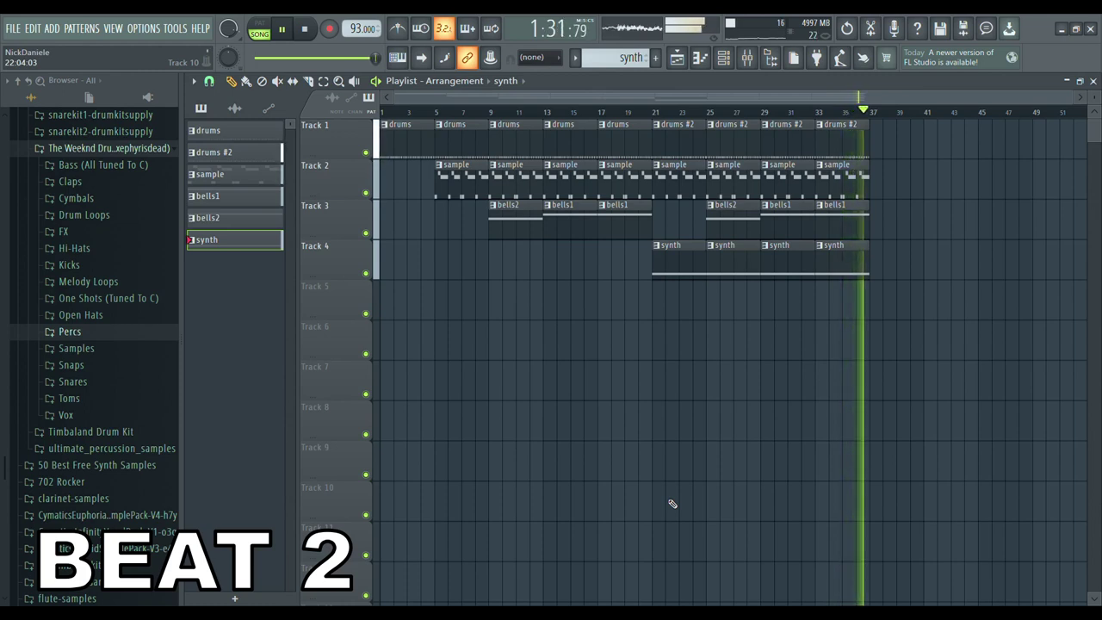
{"action": "key", "text": "space"}
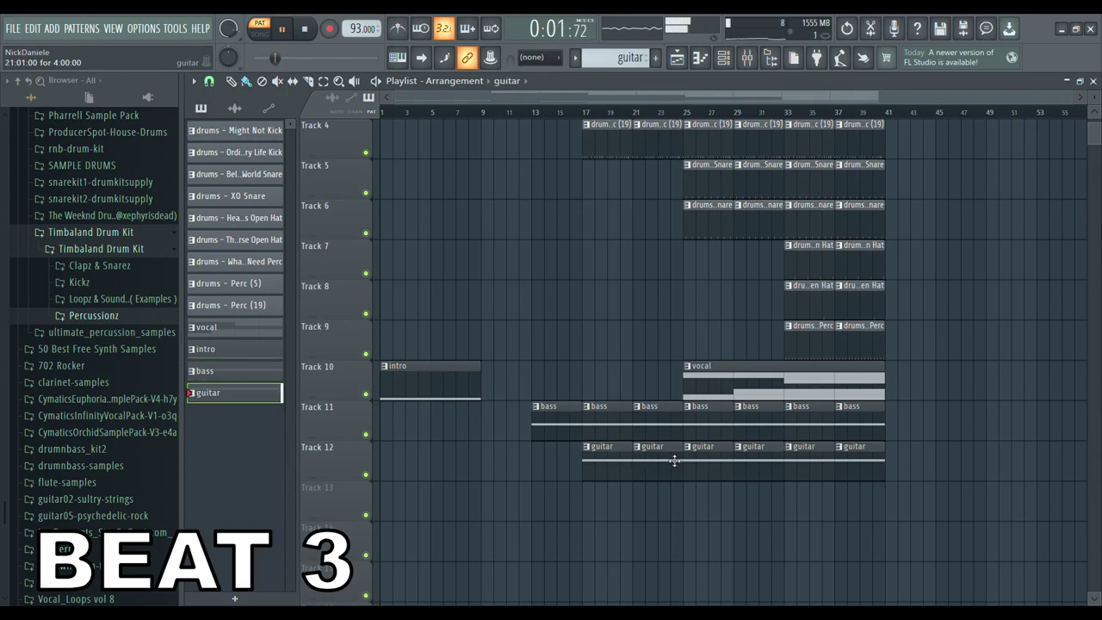
Audition the vocal pattern and the Belong To The World Snare pattern from their playlist clips.
{"action": "left_click", "coordinate": [711, 395]}
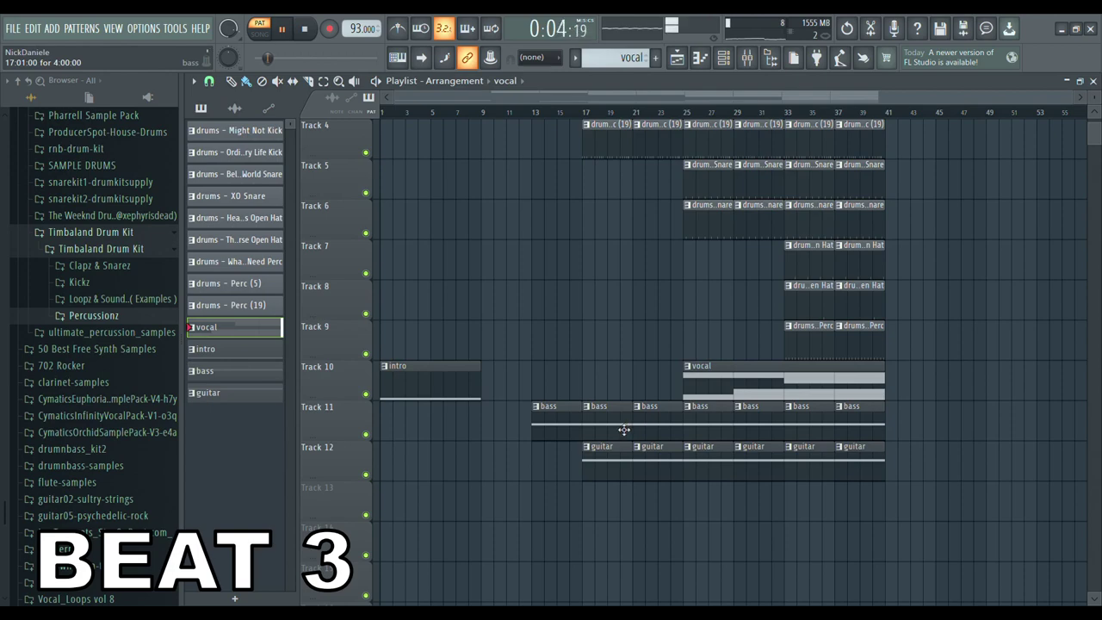
{"action": "scroll", "coordinate": [623, 429], "scroll_direction": "up", "scroll_amount": 3}
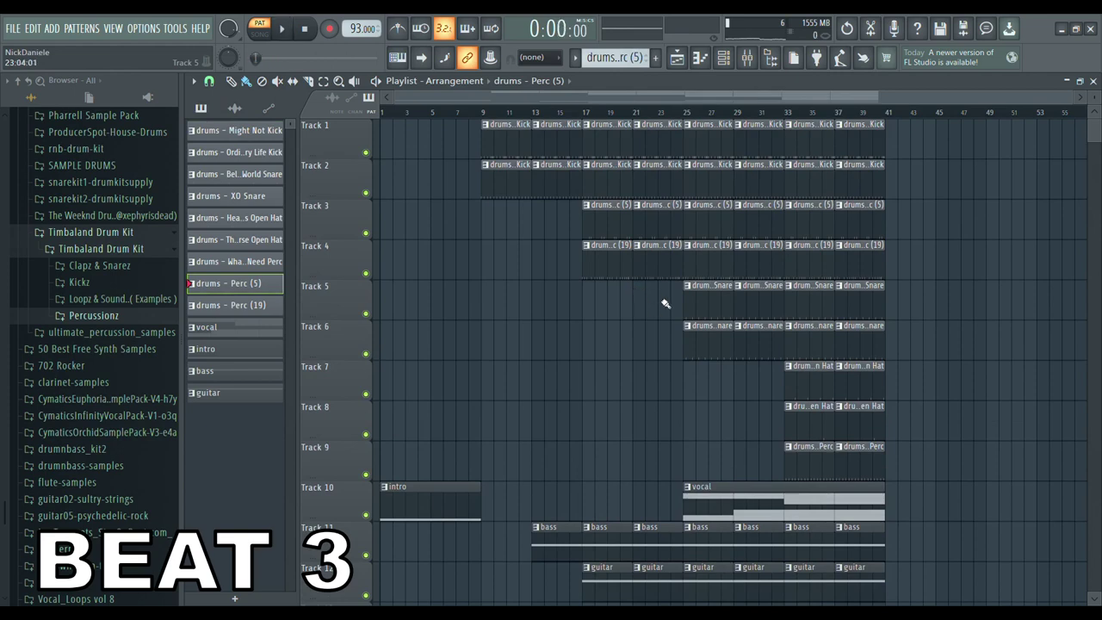
{"action": "left_click", "coordinate": [723, 314]}
{"action": "key", "text": "space"}
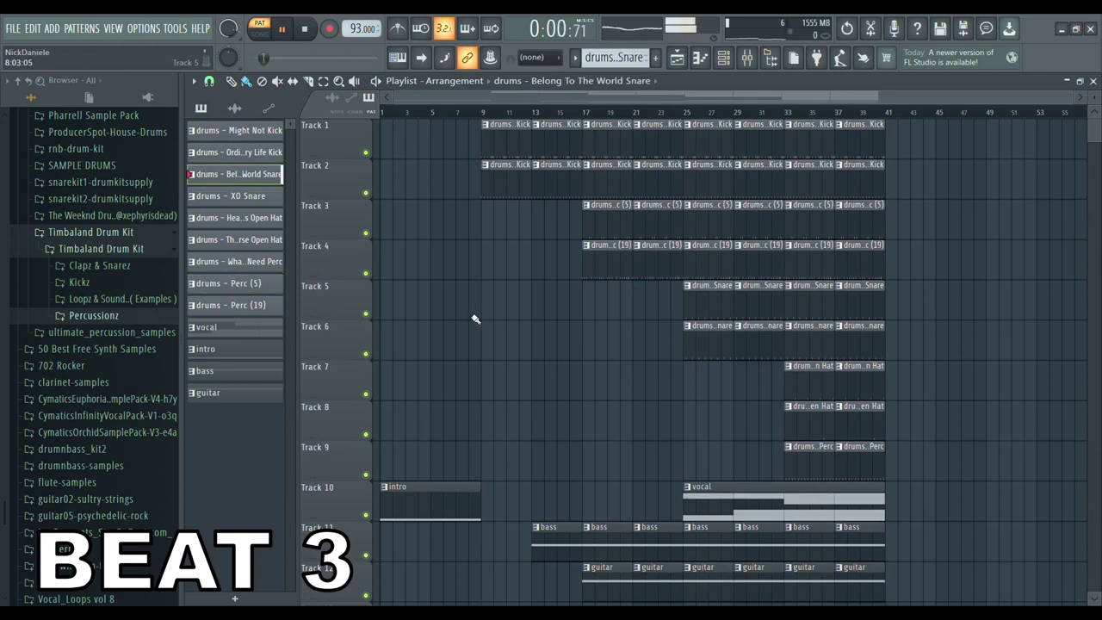
Look over all the playlist tracks and play the arrangement with the intro, vocal, bass and guitar in song mode, stopping near its end.
{"action": "scroll", "coordinate": [456, 341], "scroll_direction": "down", "scroll_amount": 4}
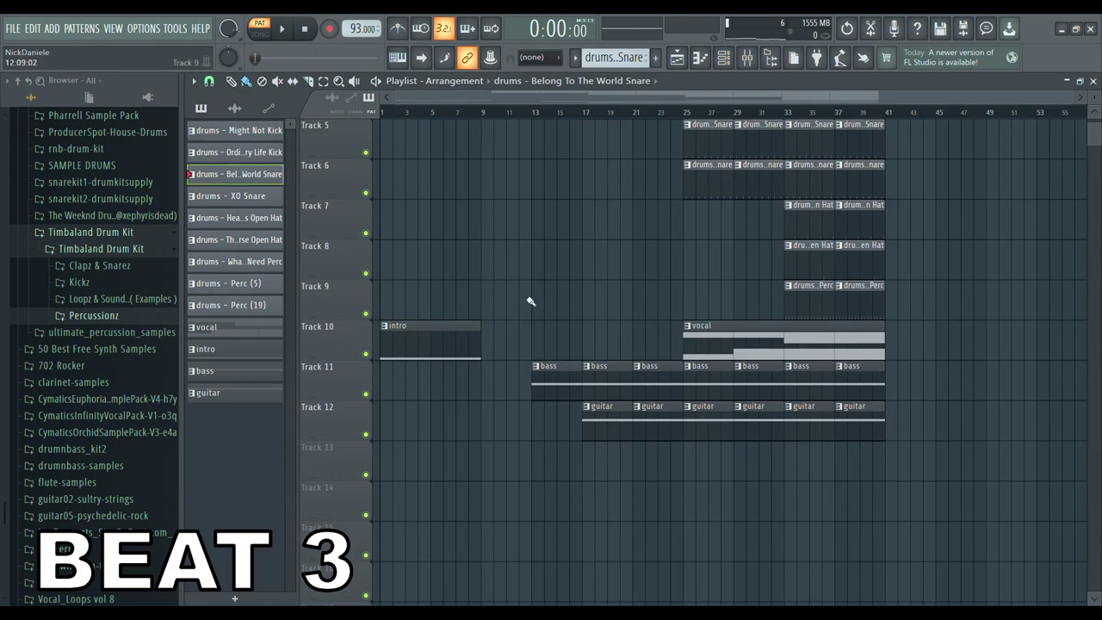
{"action": "scroll", "coordinate": [401, 221], "scroll_direction": "up", "scroll_amount": 4}
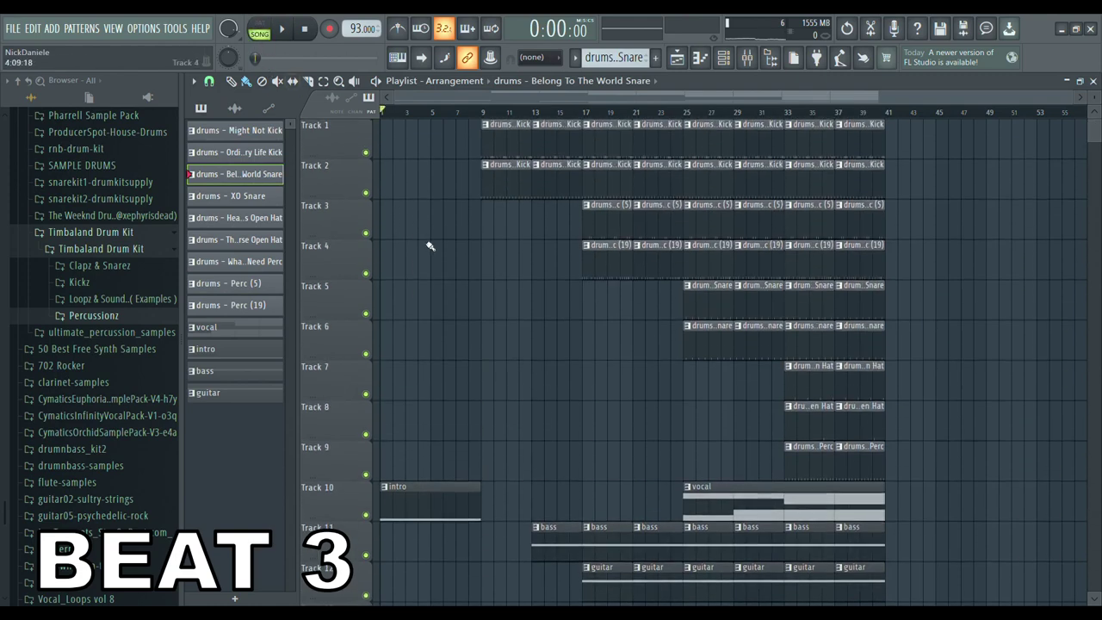
{"action": "key", "text": "space"}
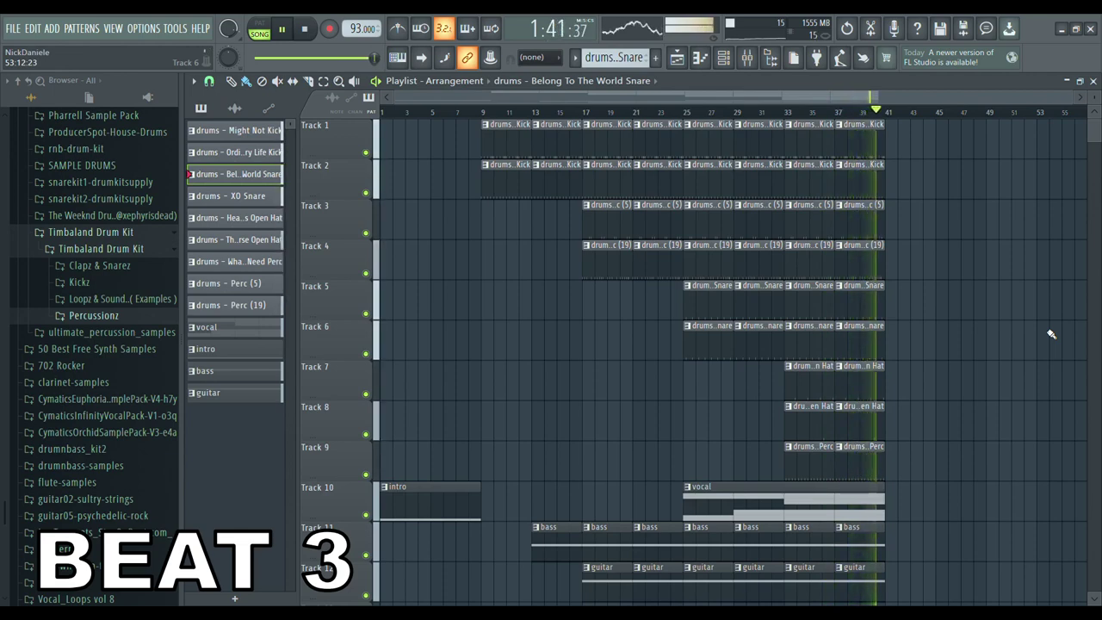
{"action": "key", "text": "space"}
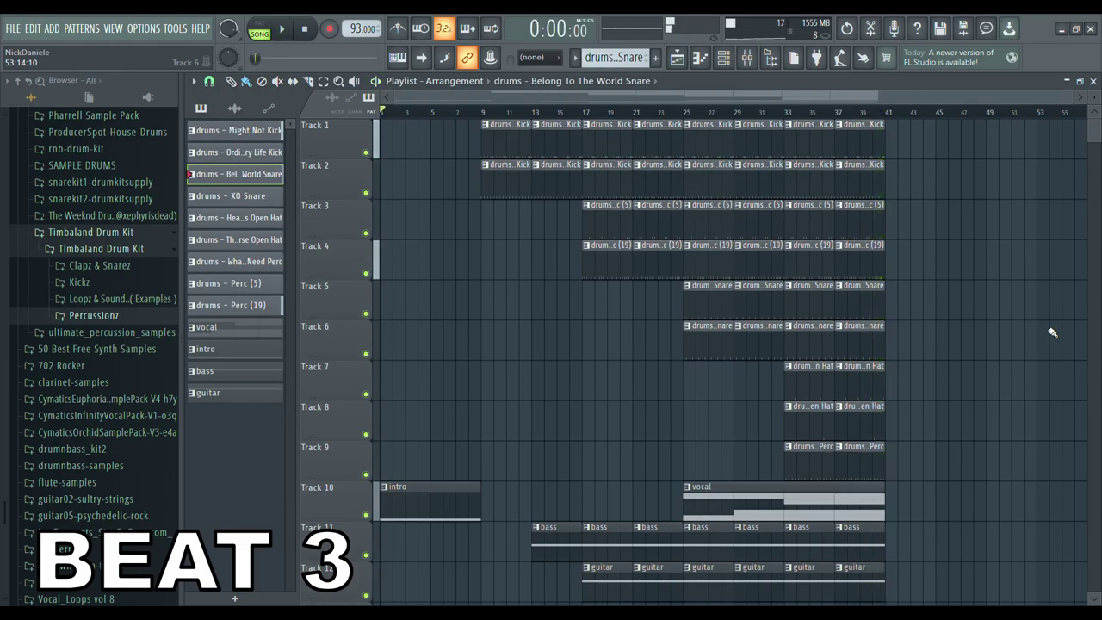